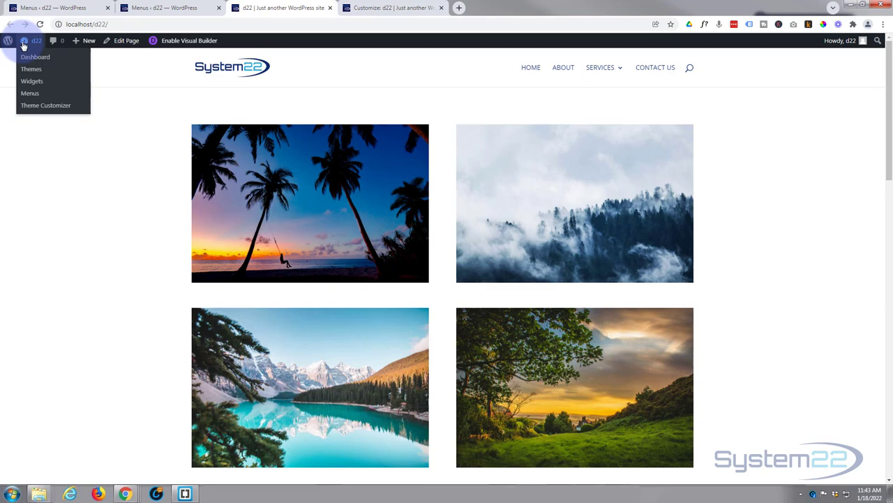
Step: Under Appearance > Menus, create a menu named 'Secondary' with the Secondary Menu location ticked
{"action": "left_click", "coordinate": [33, 60]}
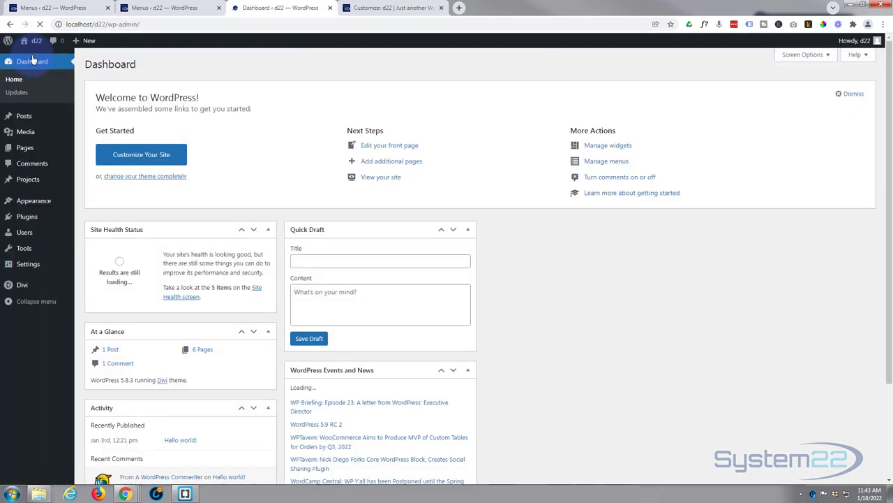
{"action": "mouse_move", "coordinate": [33, 201]}
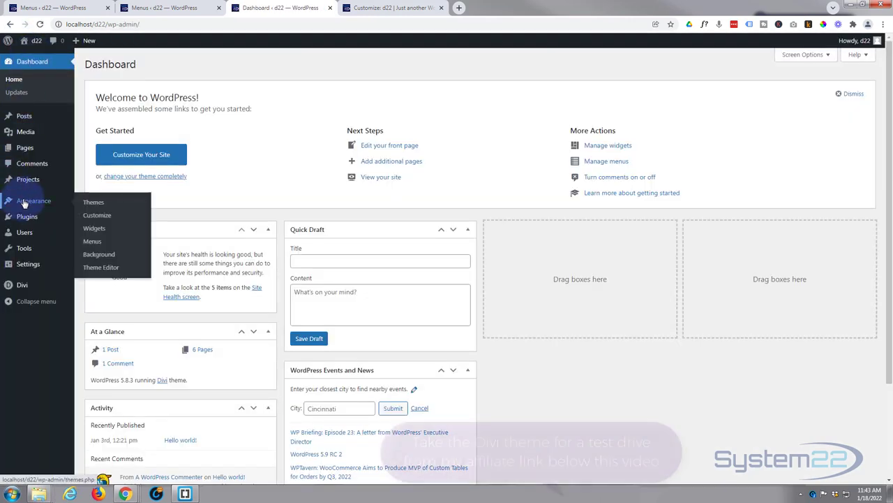
{"action": "left_click", "coordinate": [98, 245]}
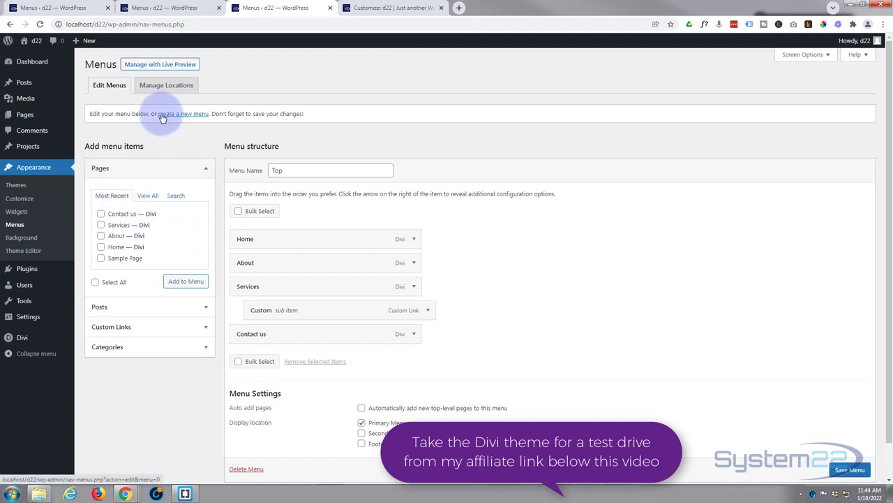
{"action": "left_click", "coordinate": [192, 117]}
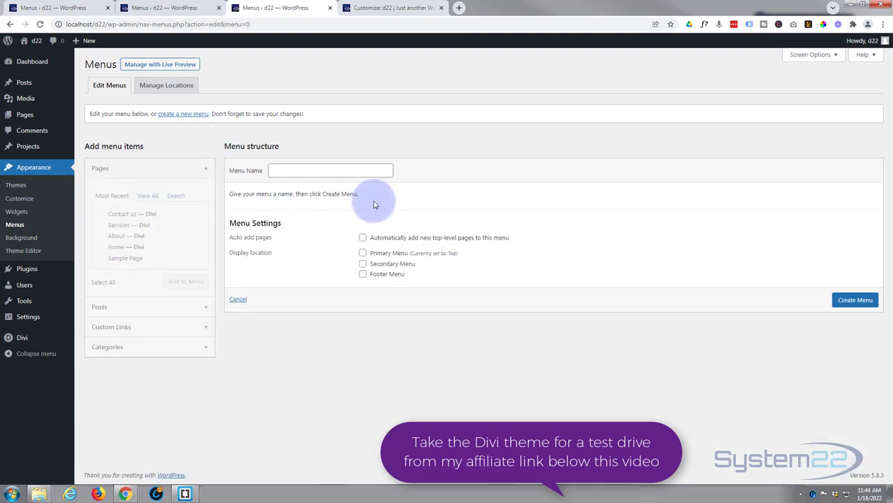
{"action": "left_click", "coordinate": [290, 171]}
{"action": "type", "text": "Secondary"}
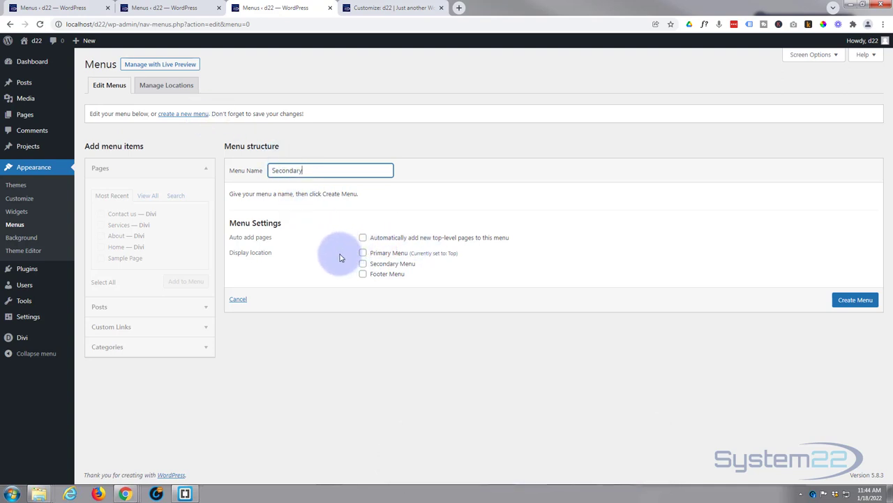
{"action": "left_click", "coordinate": [363, 263]}
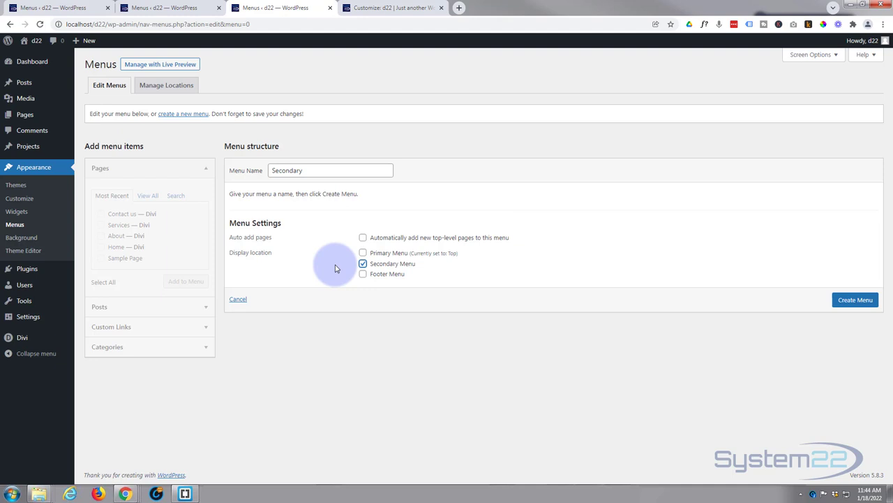
{"action": "left_click", "coordinate": [859, 301]}
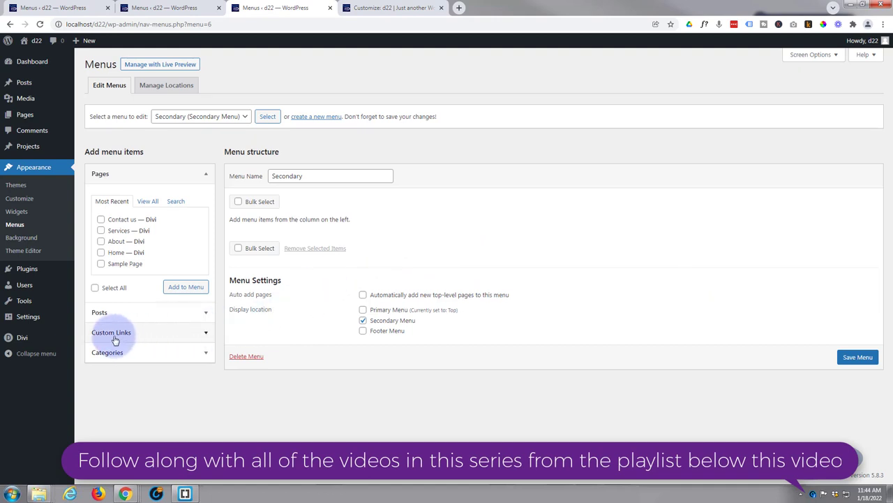
Step: Add '#' custom links titled History and Our Team to the Secondary menu
{"action": "left_click", "coordinate": [166, 336]}
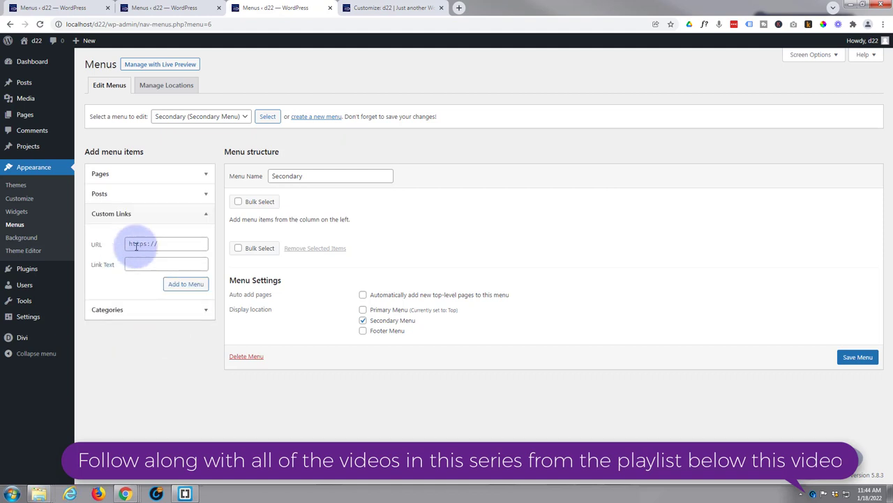
{"action": "left_click", "coordinate": [137, 242]}
{"action": "type", "text": "#"}
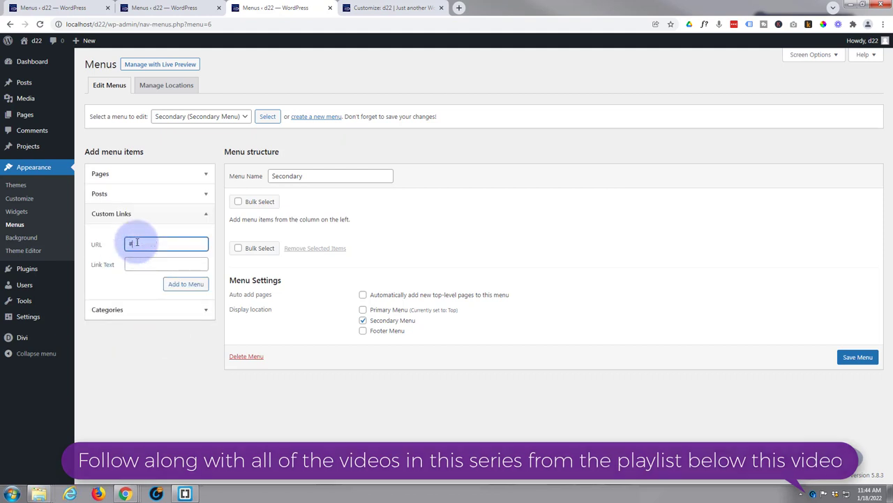
{"action": "left_click", "coordinate": [149, 262]}
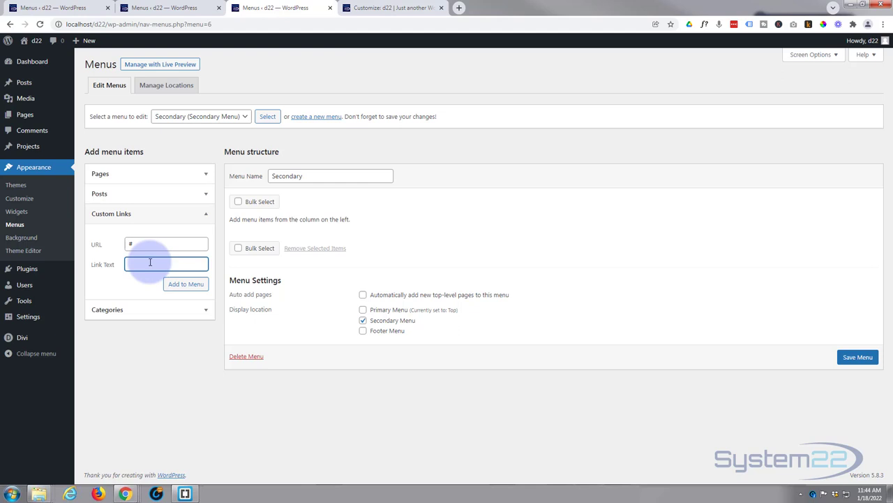
{"action": "type", "text": "History"}
{"action": "left_click", "coordinate": [187, 286]}
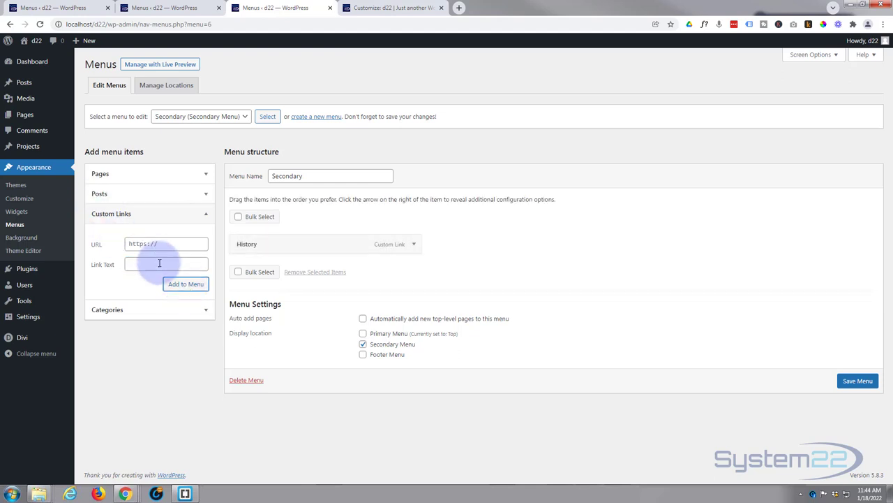
{"action": "left_click", "coordinate": [146, 242]}
{"action": "type", "text": "#"}
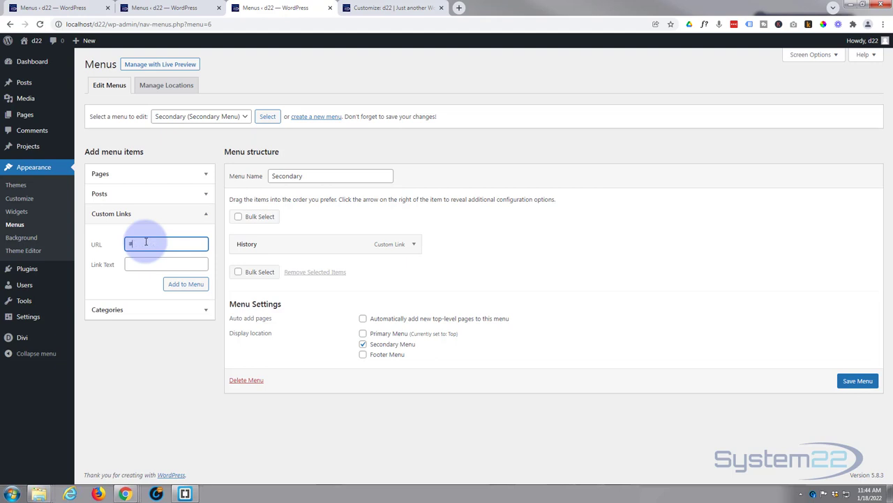
{"action": "left_click", "coordinate": [132, 262]}
{"action": "type", "text": "Our Team"}
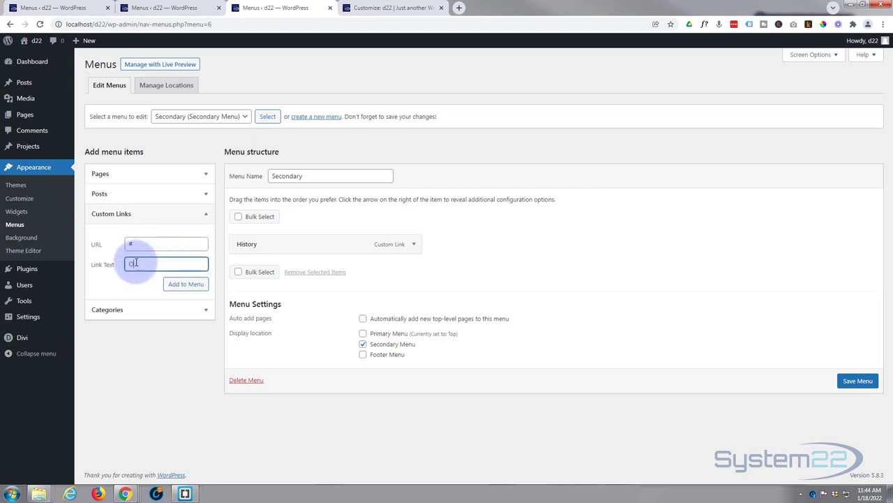
{"action": "left_click", "coordinate": [194, 286]}
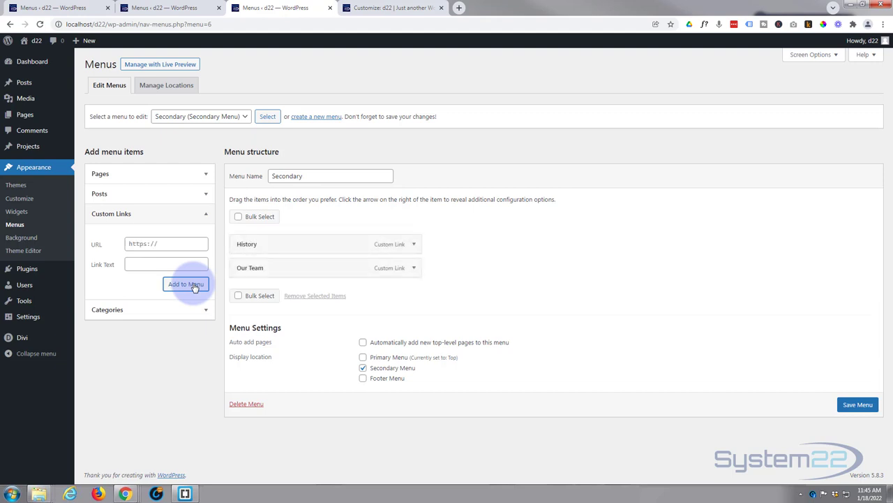
Step: Add a '#' Gallery link and move it between History and Our Team
{"action": "left_click", "coordinate": [131, 242]}
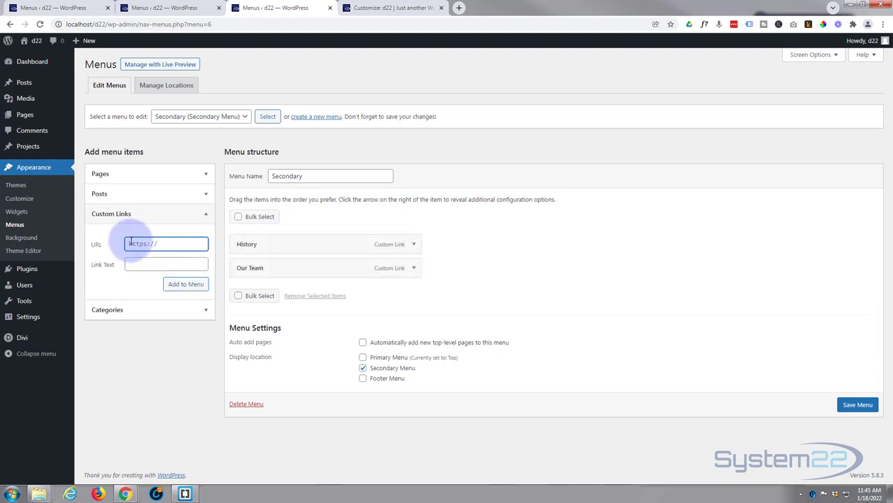
{"action": "type", "text": "#"}
{"action": "left_click", "coordinate": [127, 263]}
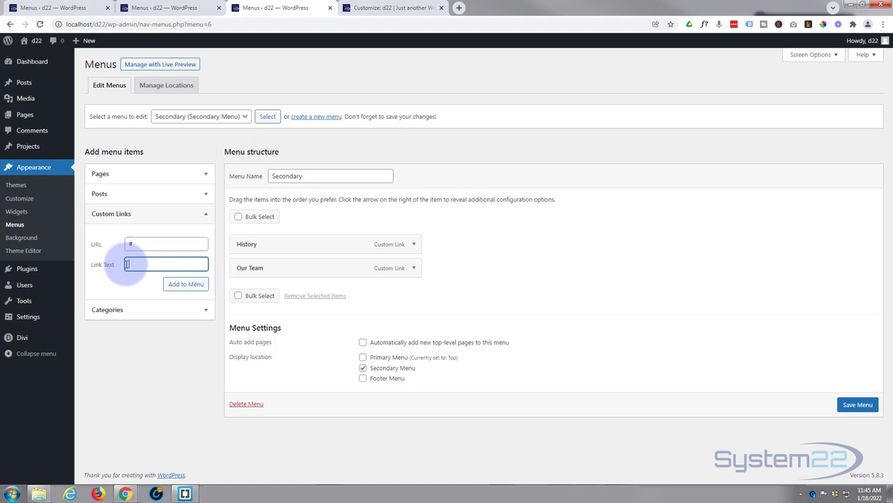
{"action": "type", "text": "Gallery"}
{"action": "left_click", "coordinate": [187, 284]}
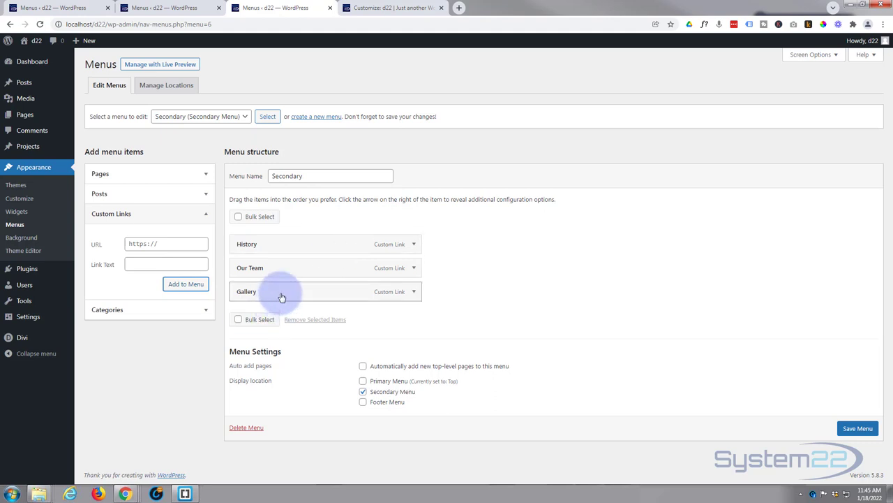
{"action": "left_click_drag", "start_coordinate": [281, 297], "coordinate": [282, 273]}
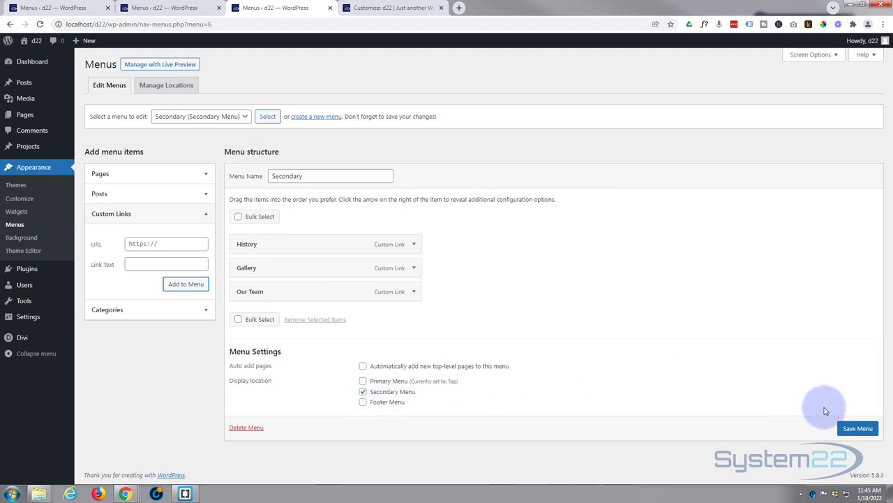
Step: Save the Secondary menu and view the live site in a new tab
{"action": "left_click", "coordinate": [852, 429]}
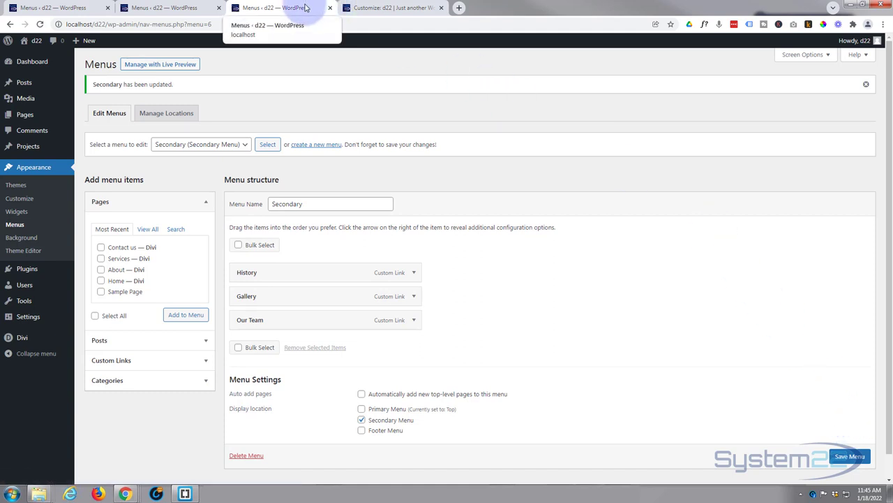
{"action": "mouse_move", "coordinate": [32, 41]}
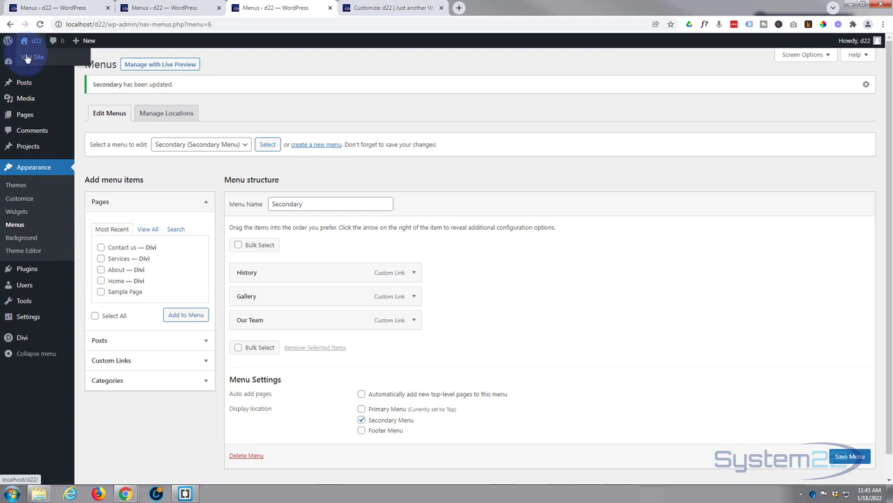
{"action": "middle_click", "coordinate": [27, 59]}
{"action": "left_click", "coordinate": [502, 8]}
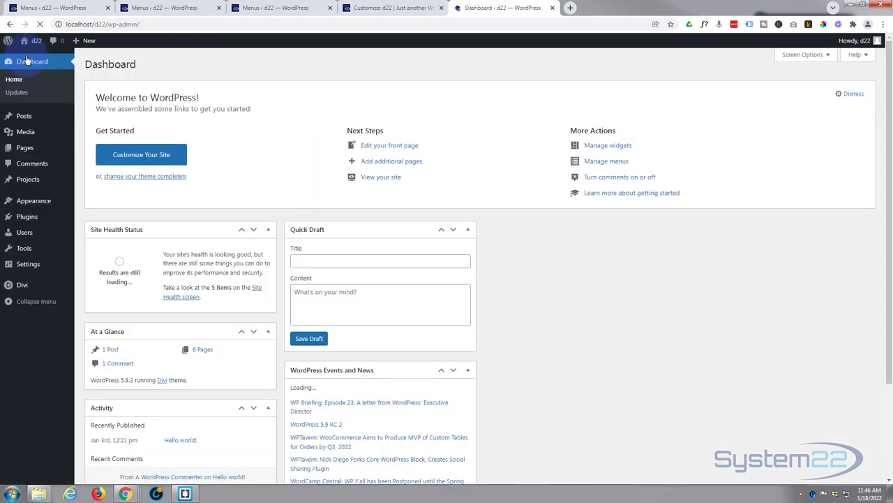
Step: In the Customizer's Secondary Menu Bar settings, keep Default Theme Font and turn on uppercase (TT) text
{"action": "left_click", "coordinate": [102, 215]}
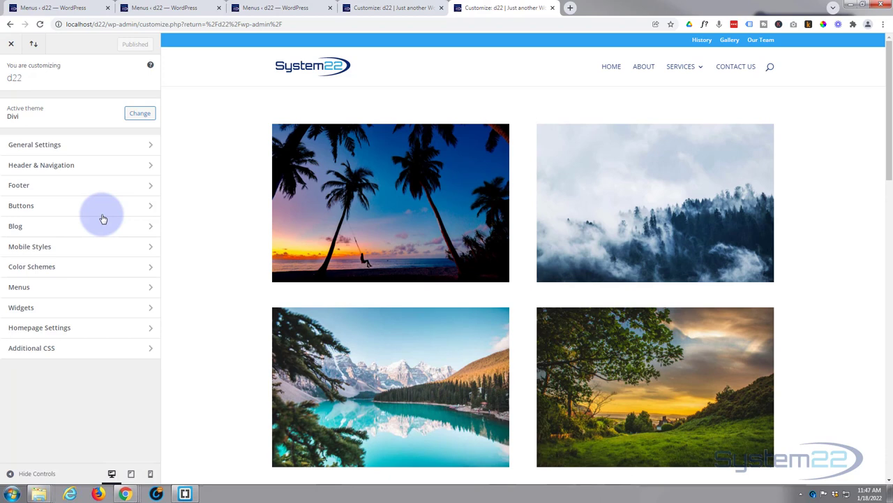
{"action": "left_click", "coordinate": [99, 167]}
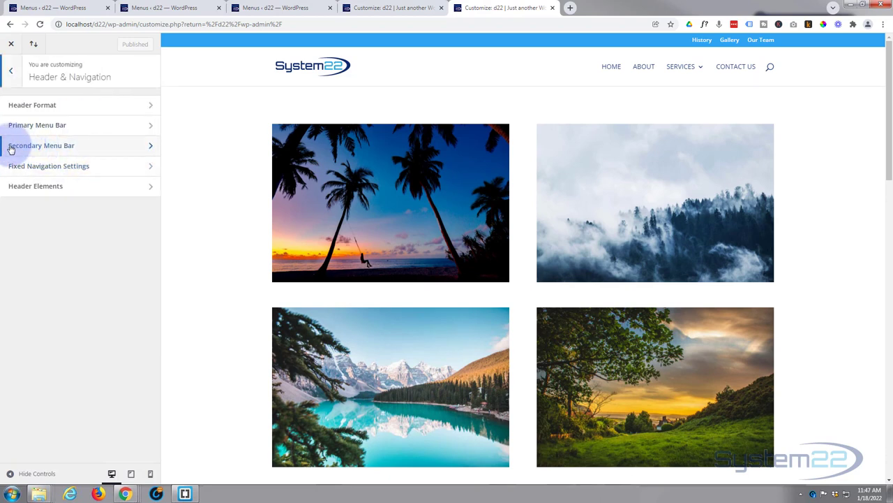
{"action": "left_click", "coordinate": [97, 146]}
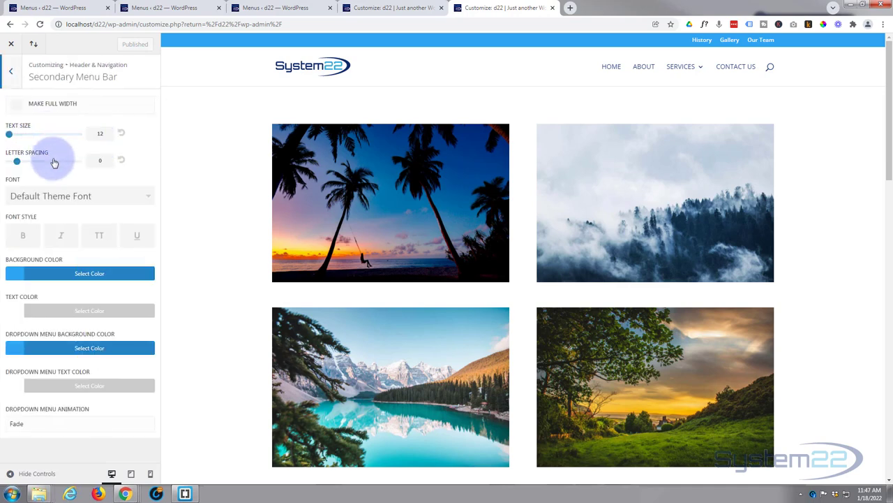
{"action": "left_click", "coordinate": [89, 198]}
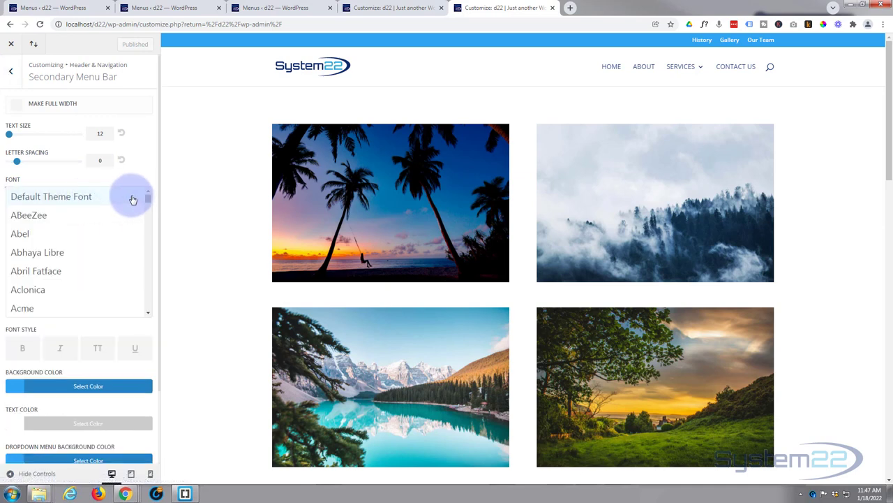
{"action": "left_click", "coordinate": [134, 197]}
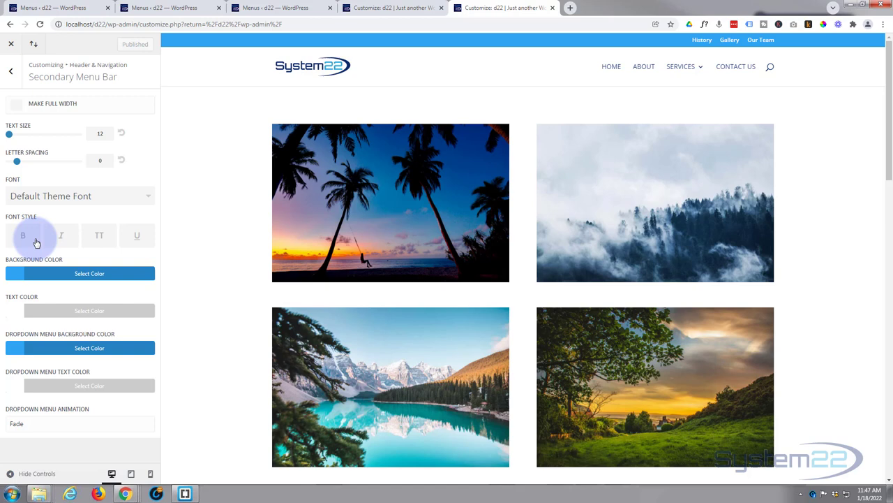
{"action": "left_click", "coordinate": [98, 240]}
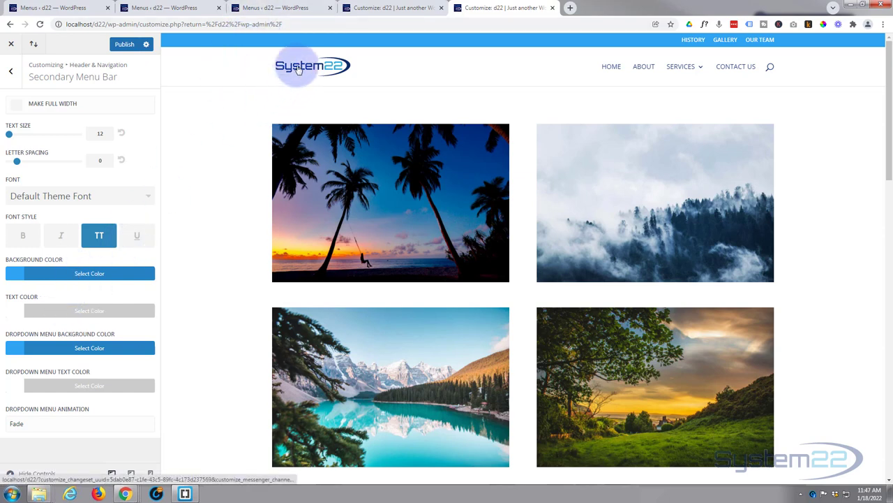
Step: Set the secondary bar background colour to black, keeping Fade as the dropdown animation
{"action": "left_click", "coordinate": [76, 276]}
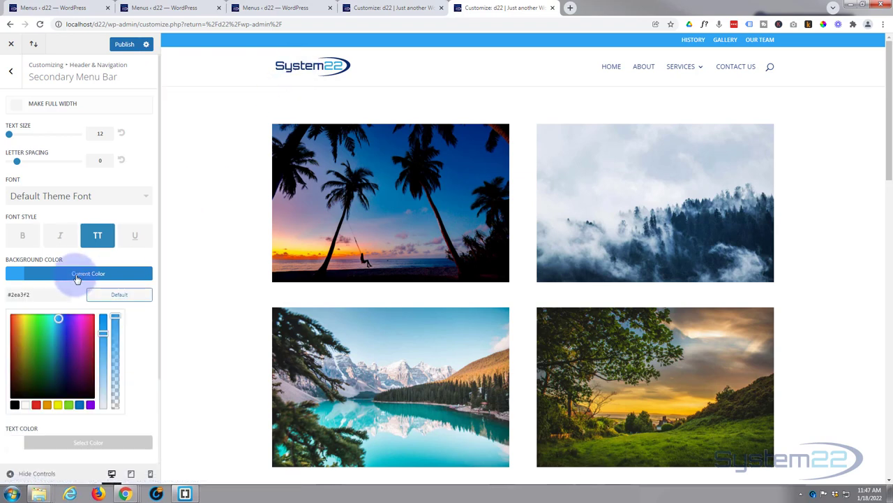
{"action": "left_click", "coordinate": [14, 404]}
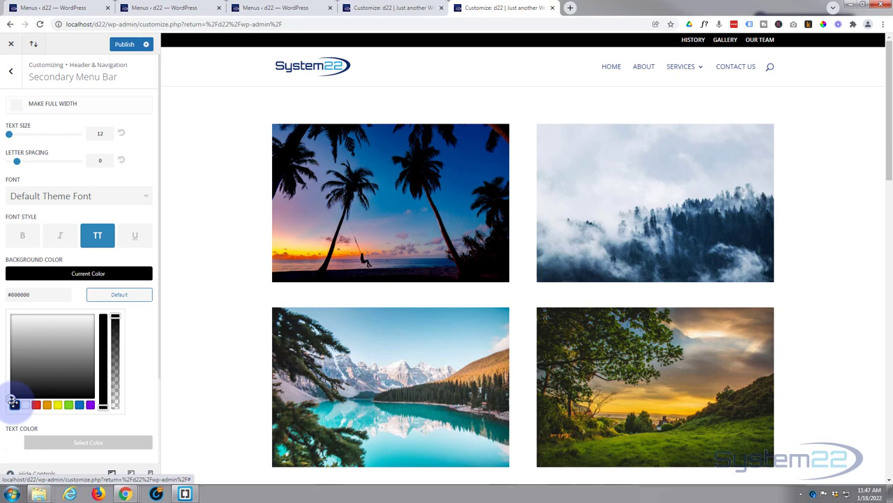
{"action": "left_click", "coordinate": [122, 275]}
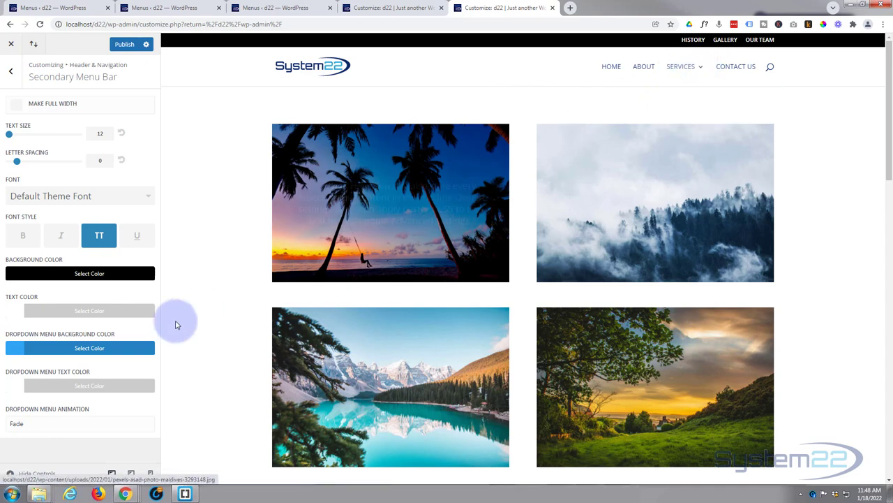
{"action": "left_click", "coordinate": [72, 424]}
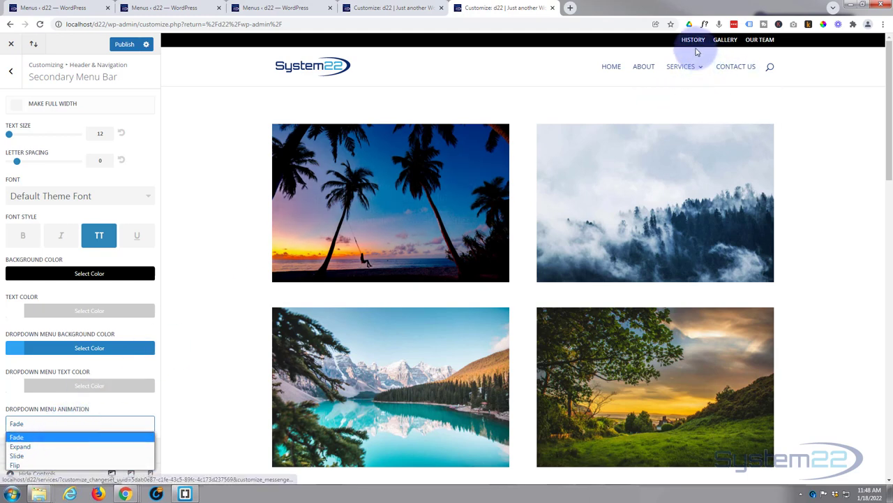
{"action": "left_click", "coordinate": [31, 436]}
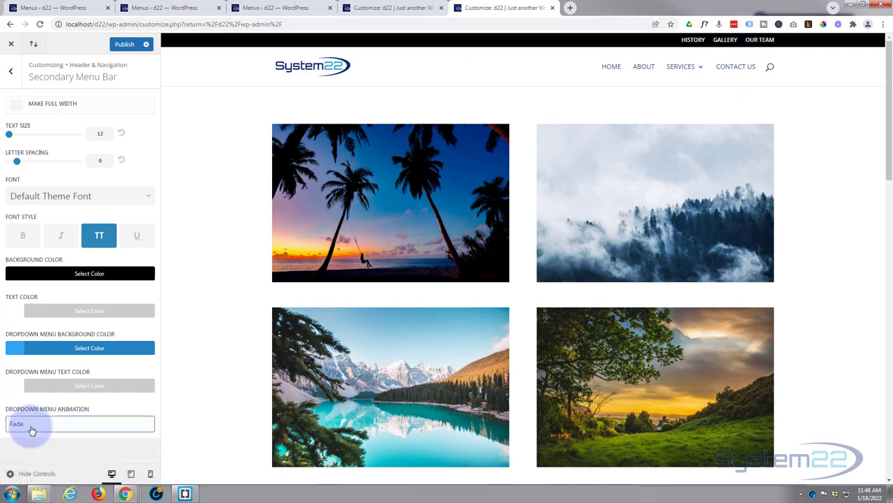
Step: Publish the Customizer changes, exit it, and view the live site in a new tab
{"action": "left_click", "coordinate": [122, 45]}
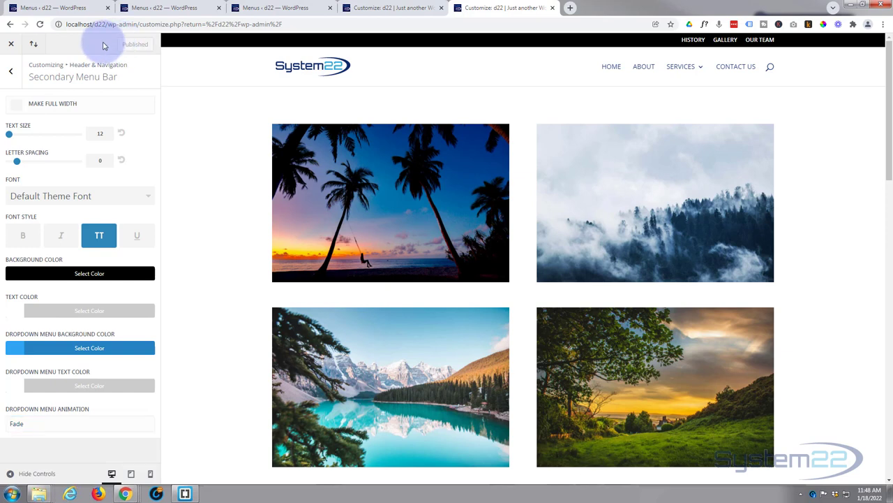
{"action": "left_click", "coordinate": [9, 44]}
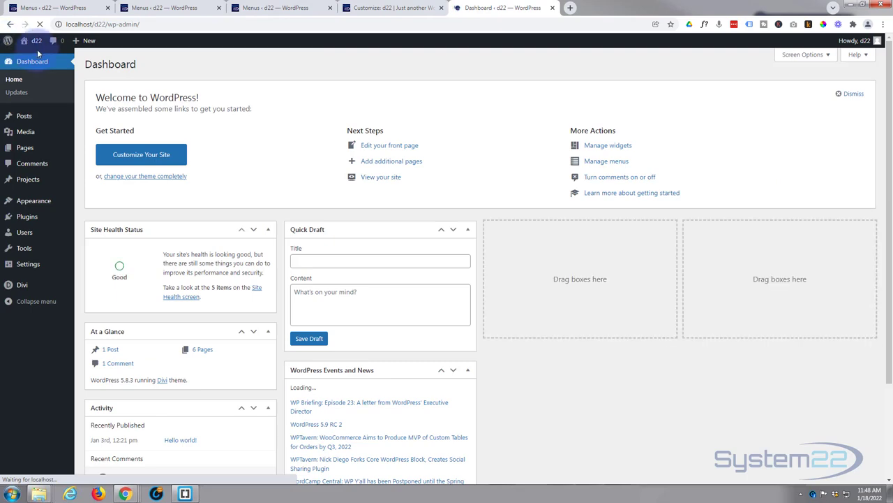
{"action": "middle_click", "coordinate": [35, 55]}
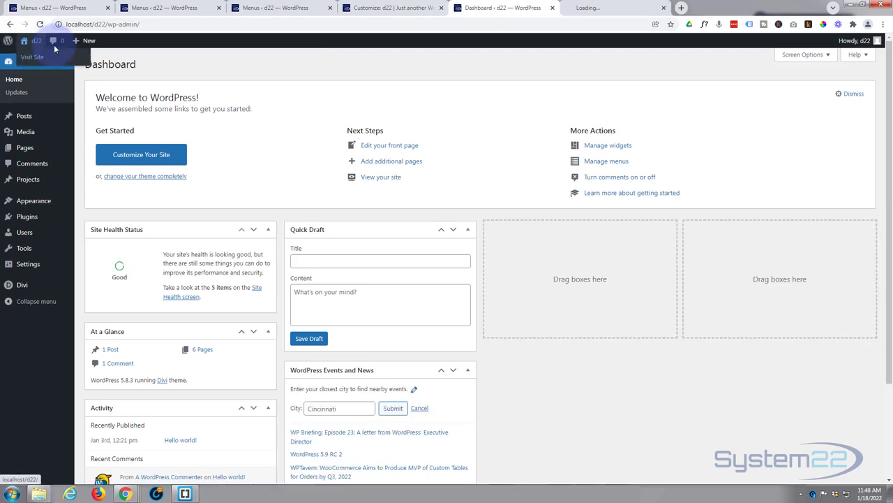
{"action": "left_click", "coordinate": [587, 10]}
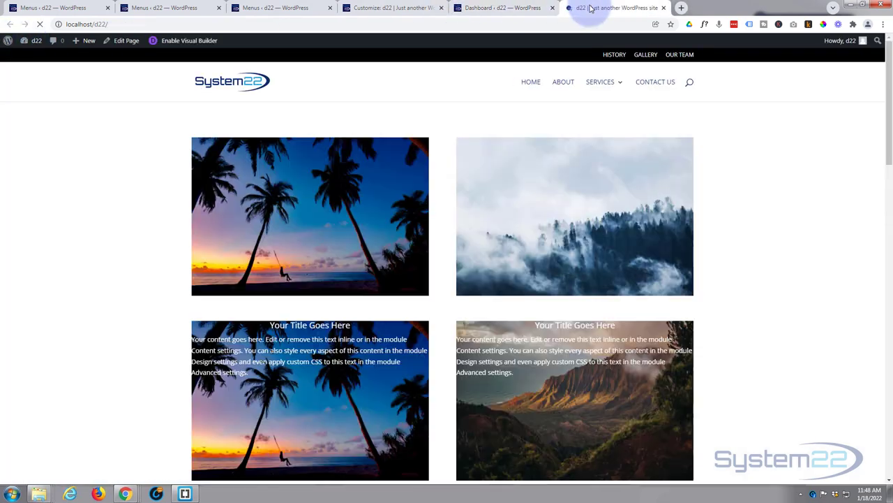